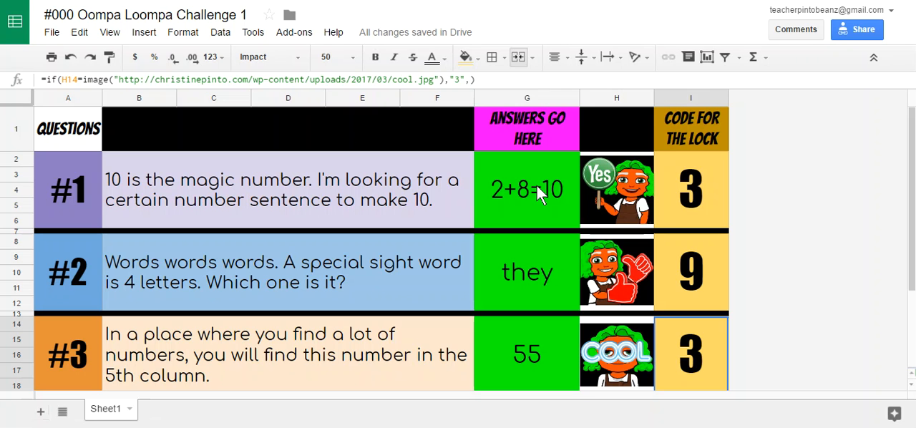
Step: Open the conditional format rules for the entire sheet and look through the list
{"action": "left_click", "coordinate": [22, 103]}
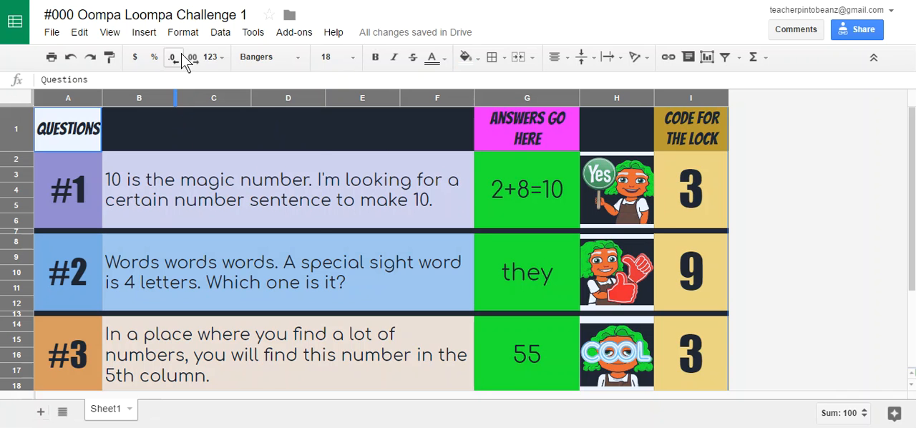
{"action": "left_click", "coordinate": [183, 34]}
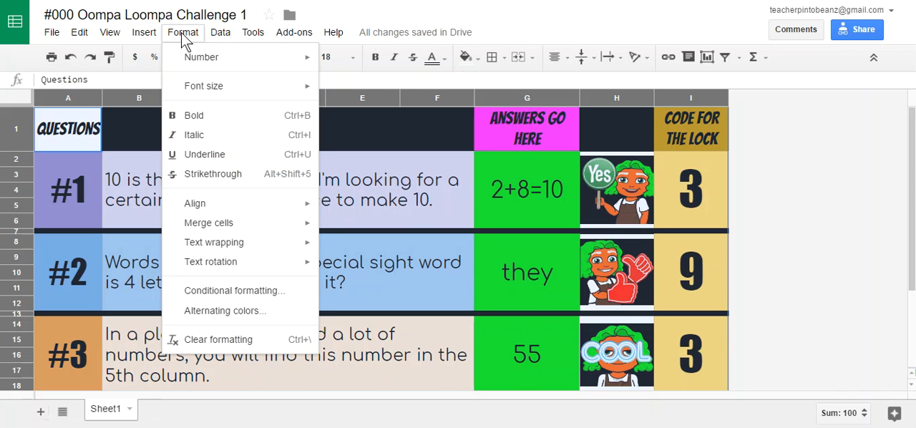
{"action": "left_click", "coordinate": [199, 289]}
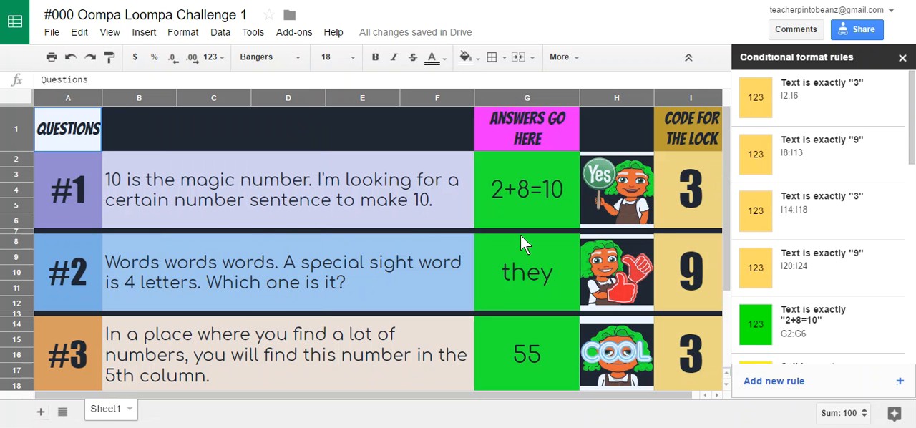
{"action": "left_click_drag", "start_coordinate": [914, 128], "coordinate": [915, 182]}
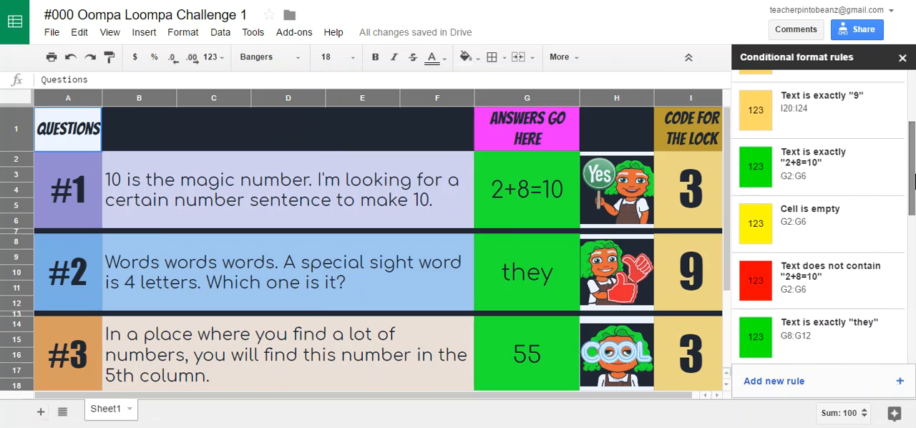
{"action": "left_click_drag", "start_coordinate": [914, 183], "coordinate": [910, 111]}
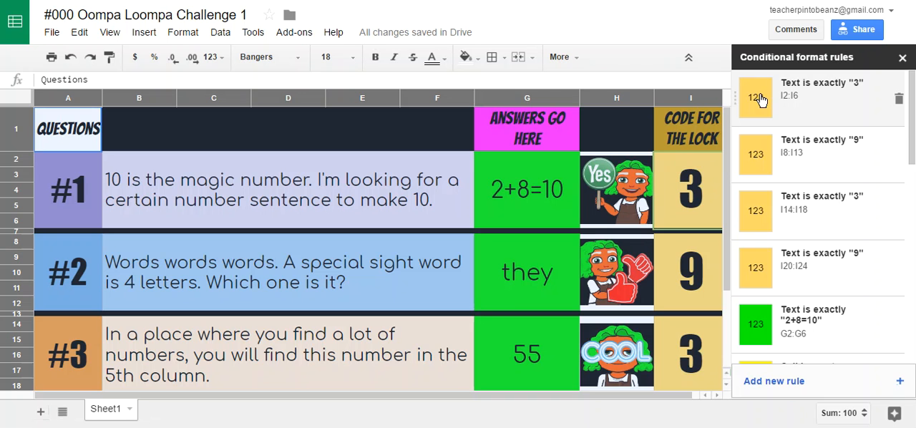
Step: Inspect the I2:I6 rule for text exactly "3" and its fill color choices, leaving the rule without saving
{"action": "left_click", "coordinate": [806, 105]}
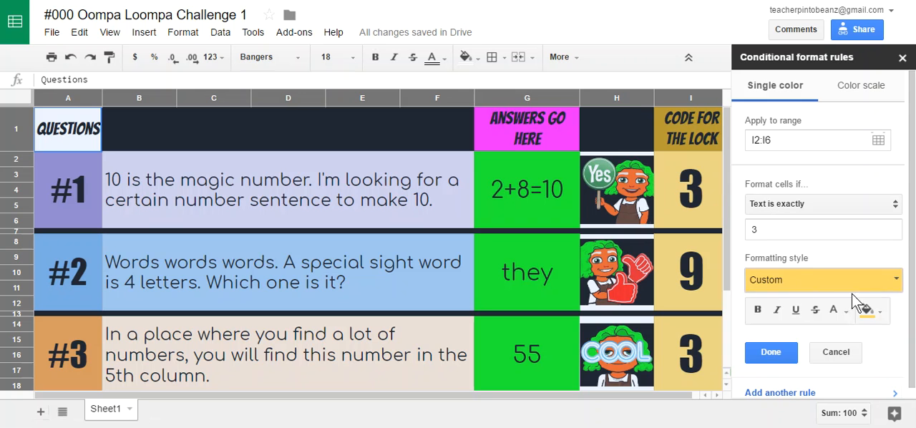
{"action": "left_click", "coordinate": [867, 313]}
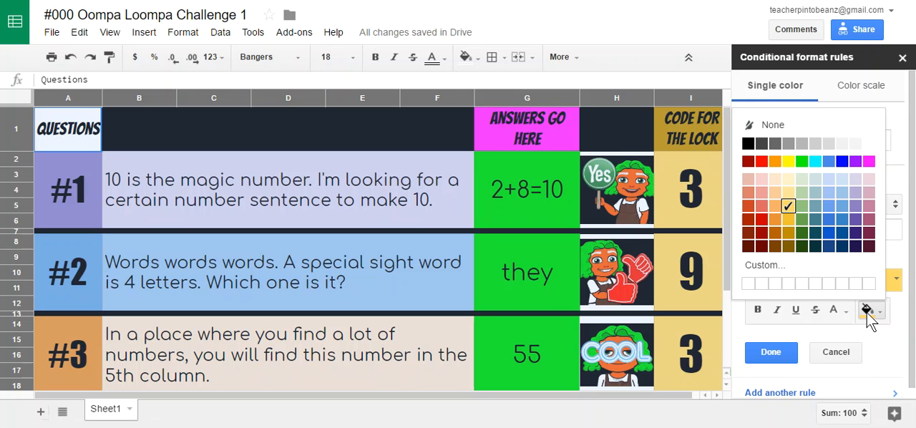
{"action": "left_click", "coordinate": [839, 351]}
Step: Inspect the lock-code rules for I8:I13 and I14:I18, leaving each without saving
{"action": "scroll", "coordinate": [821, 213], "scroll_direction": "down", "scroll_amount": 1}
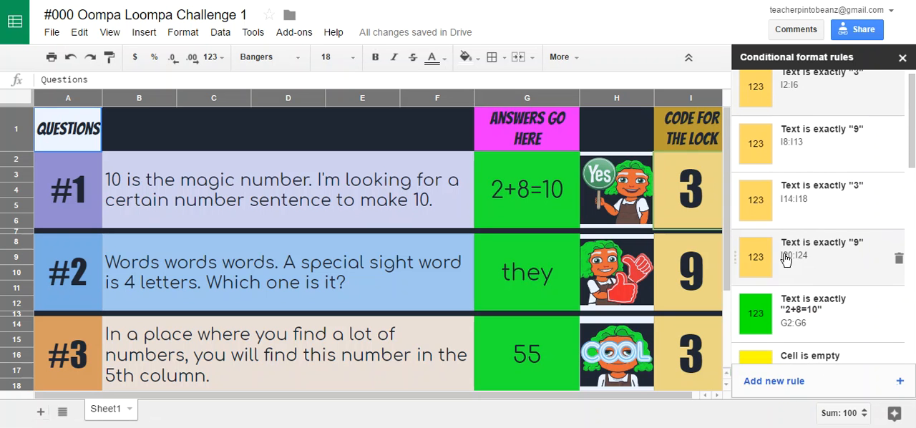
{"action": "left_click", "coordinate": [827, 147]}
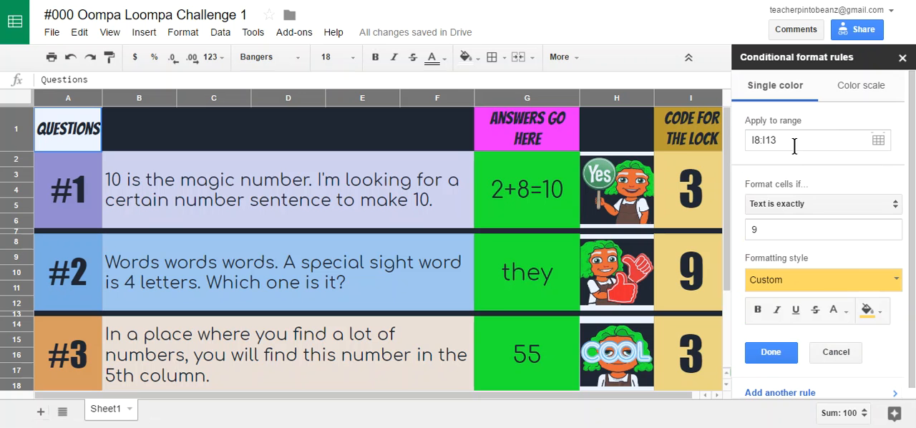
{"action": "left_click", "coordinate": [853, 352]}
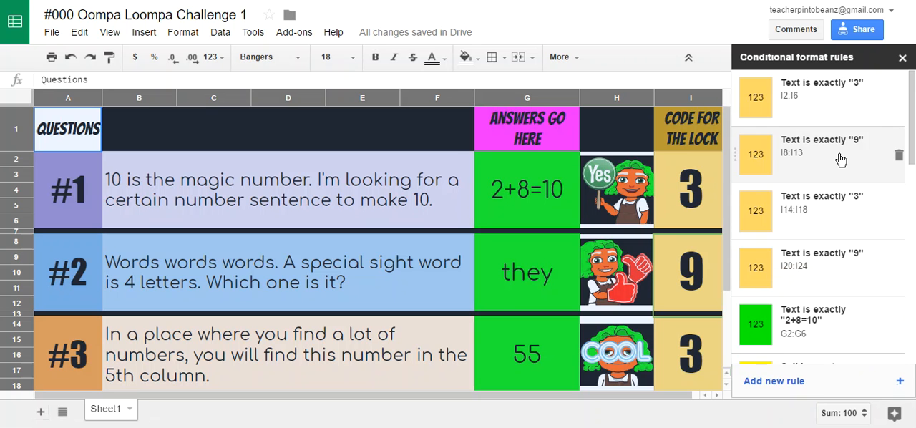
{"action": "left_click", "coordinate": [809, 207]}
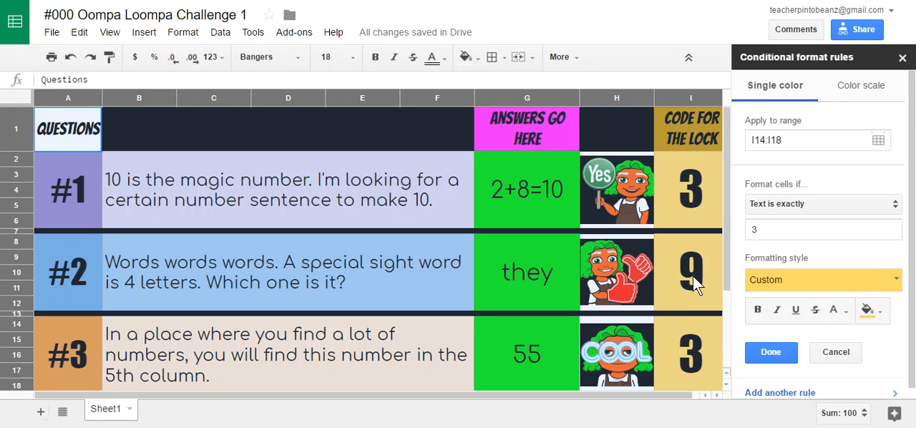
{"action": "left_click", "coordinate": [820, 357]}
Step: Inspect the G2:G6 rules for text exactly "2+8=10" and for empty cells, leaving each without saving
{"action": "scroll", "coordinate": [834, 272], "scroll_direction": "down", "scroll_amount": 5}
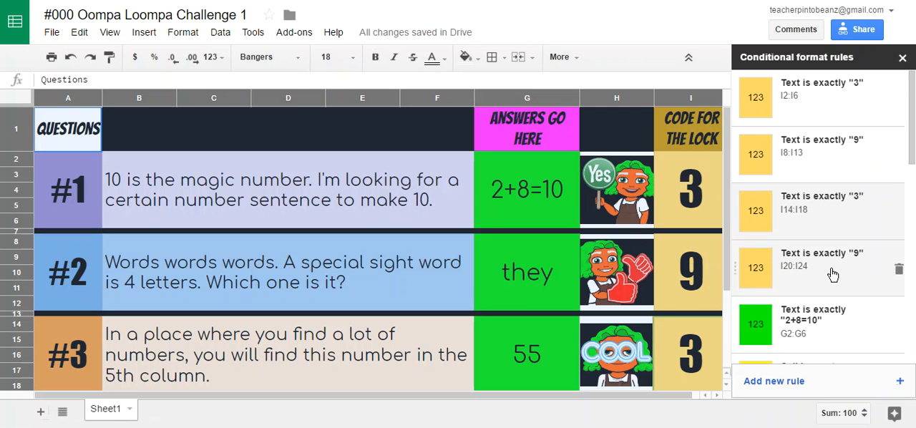
{"action": "scroll", "coordinate": [834, 268], "scroll_direction": "down", "scroll_amount": 1}
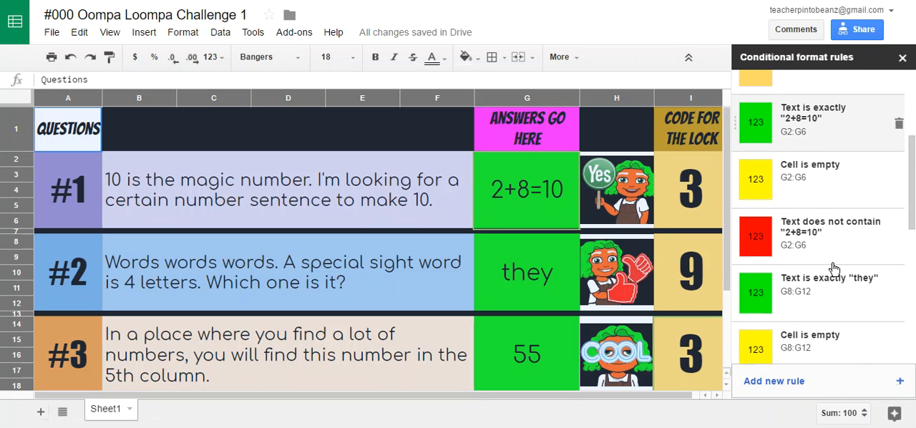
{"action": "left_click", "coordinate": [823, 127]}
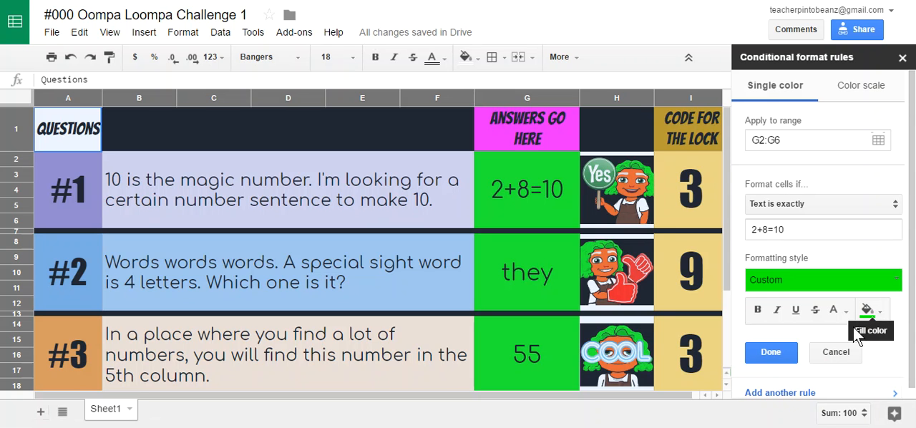
{"action": "left_click", "coordinate": [836, 351]}
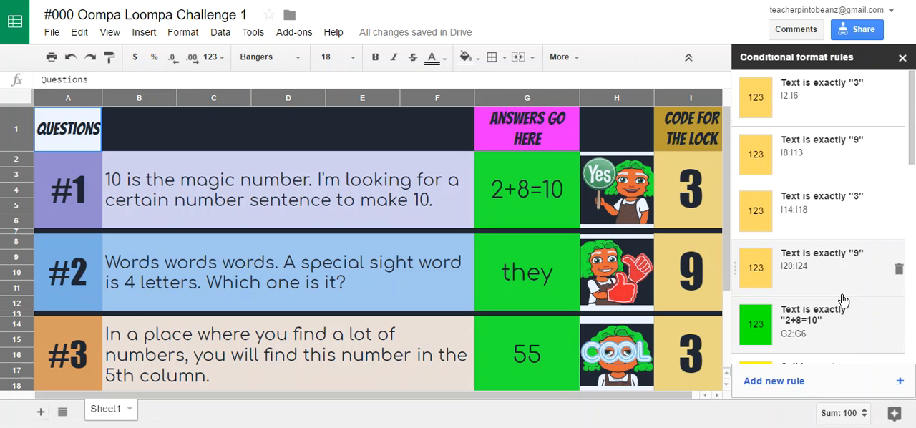
{"action": "scroll", "coordinate": [842, 305], "scroll_direction": "down", "scroll_amount": 5}
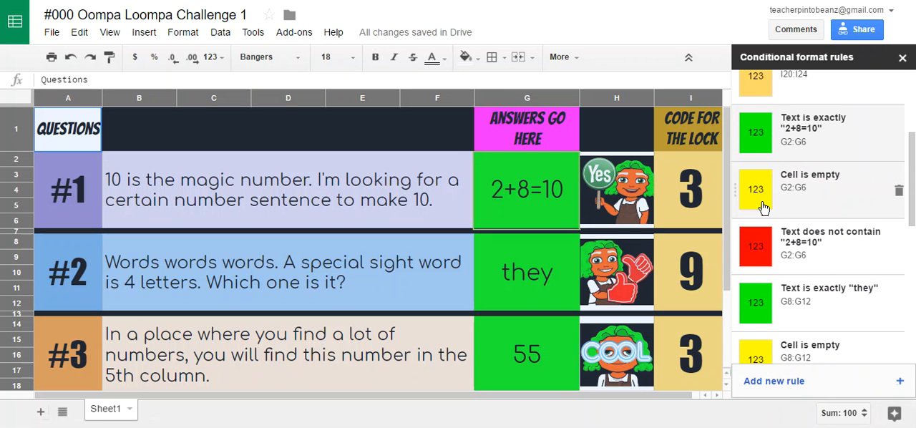
{"action": "left_click", "coordinate": [811, 180]}
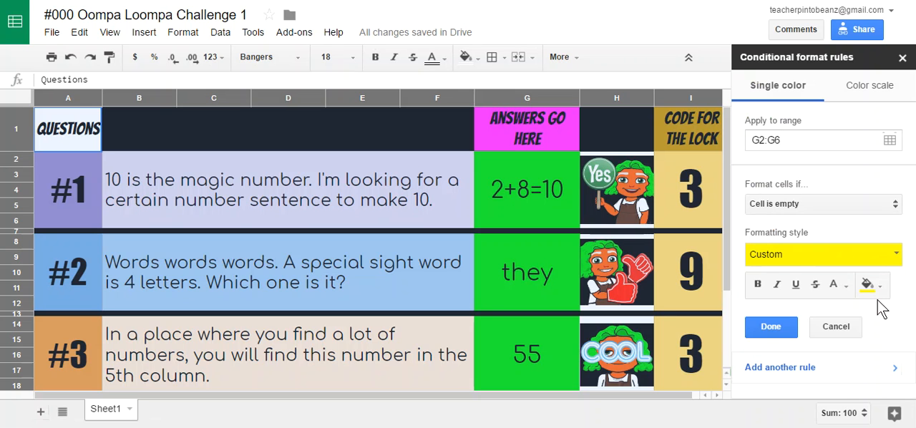
{"action": "left_click", "coordinate": [836, 326]}
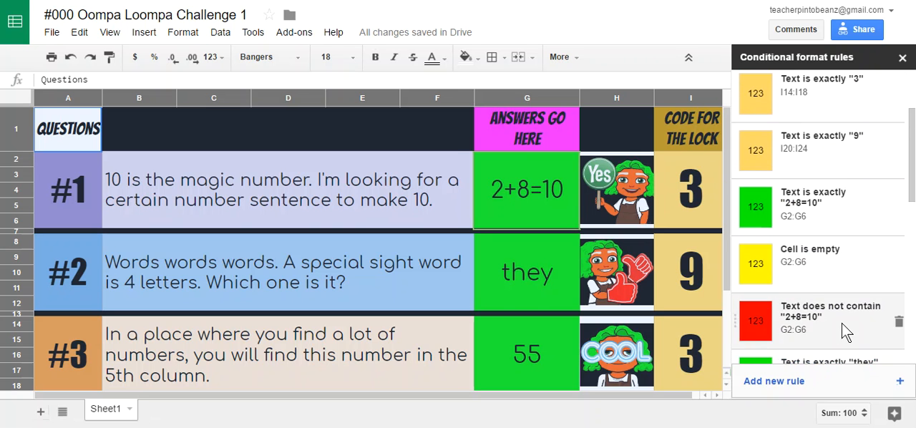
Step: Inspect the G2:G6 rule for text that does not contain "2+8=10", leaving it without saving
{"action": "left_click", "coordinate": [843, 329]}
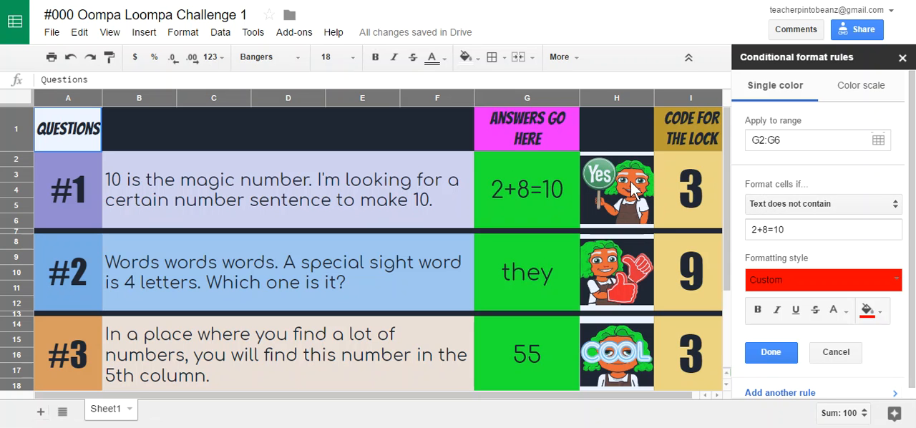
{"action": "left_click", "coordinate": [831, 227]}
{"action": "left_click", "coordinate": [843, 356]}
{"action": "scroll", "coordinate": [841, 283], "scroll_direction": "up", "scroll_amount": 2}
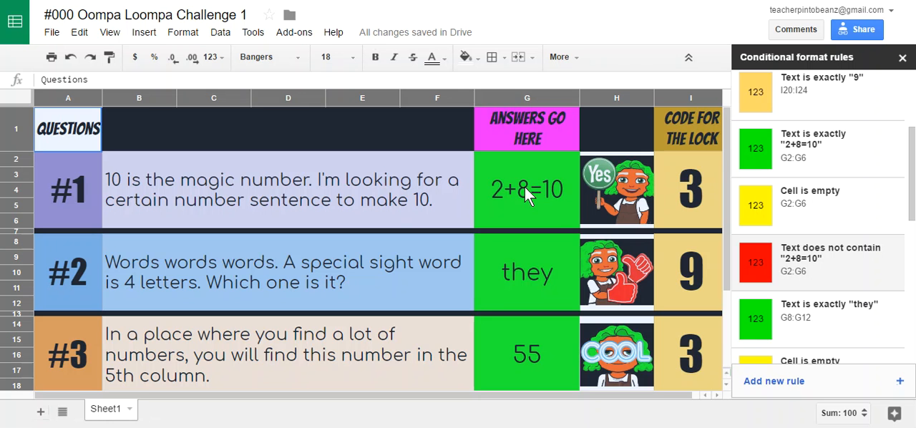
Step: List only the rules of question #1's answer cell, and then reselect the entire sheet and review its full rule list
{"action": "left_click", "coordinate": [502, 162]}
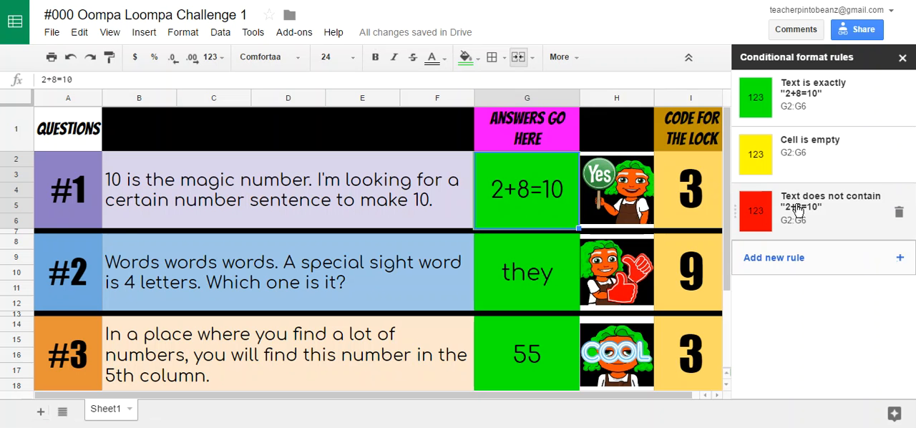
{"action": "left_click", "coordinate": [15, 98]}
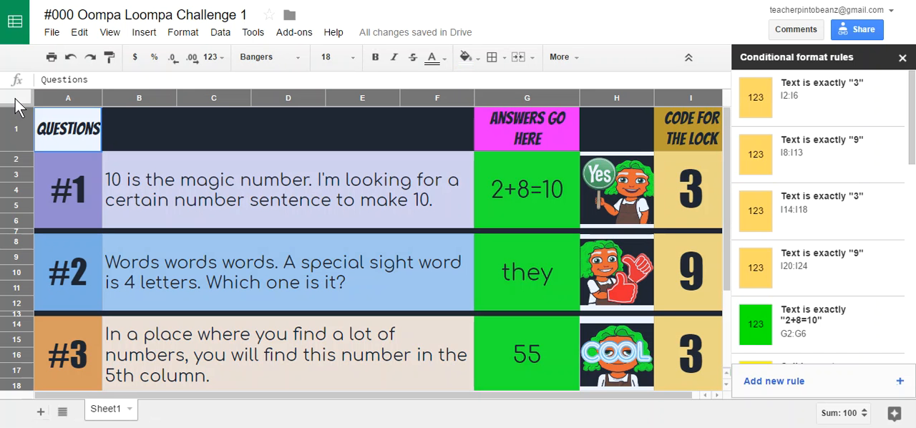
{"action": "scroll", "coordinate": [760, 200], "scroll_direction": "down", "scroll_amount": 1}
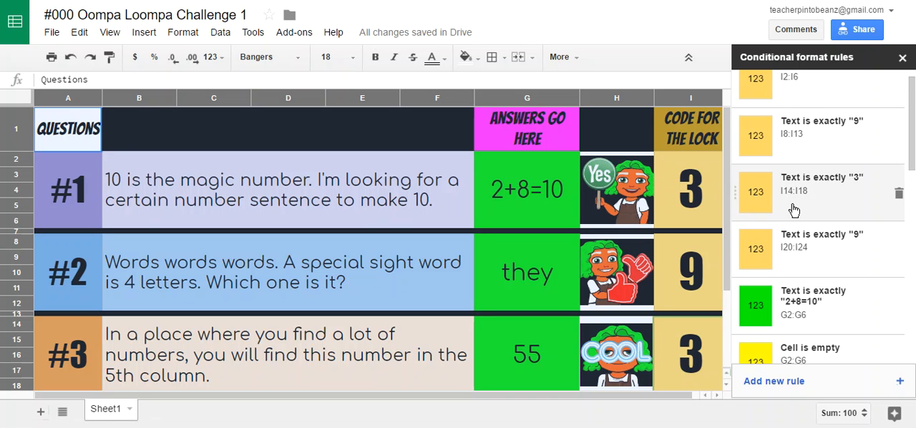
{"action": "scroll", "coordinate": [793, 209], "scroll_direction": "down", "scroll_amount": 3}
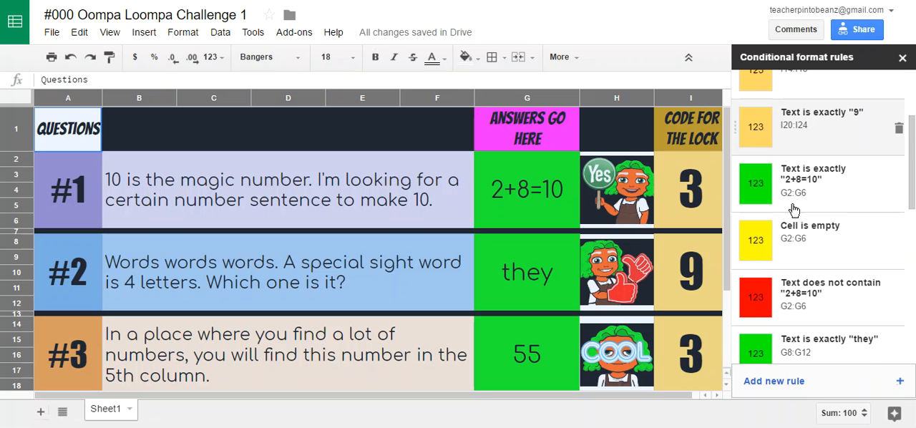
{"action": "scroll", "coordinate": [793, 209], "scroll_direction": "up", "scroll_amount": 2}
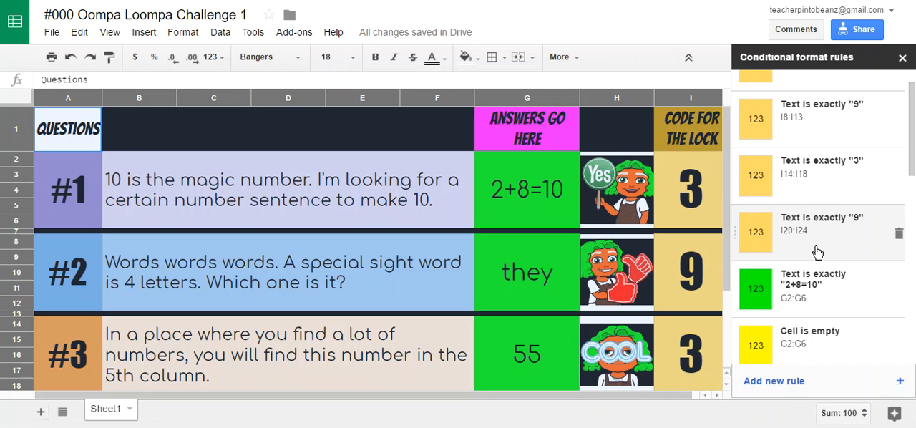
{"action": "scroll", "coordinate": [817, 252], "scroll_direction": "down", "scroll_amount": 1}
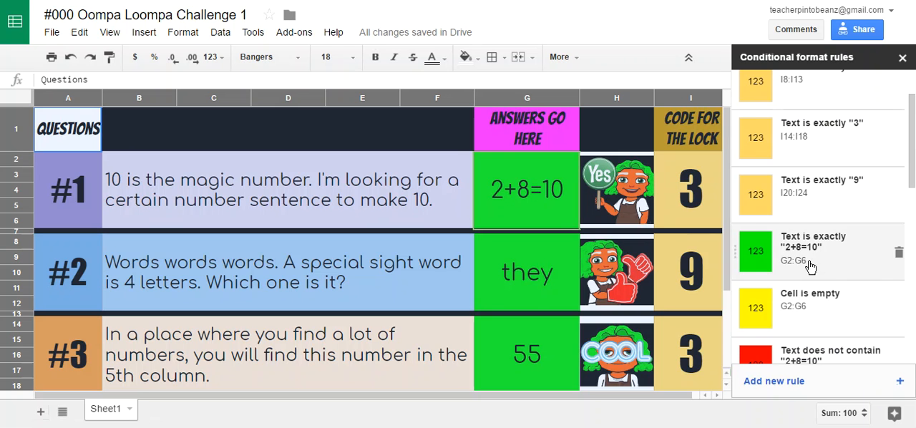
{"action": "left_click_drag", "start_coordinate": [912, 177], "coordinate": [913, 147]}
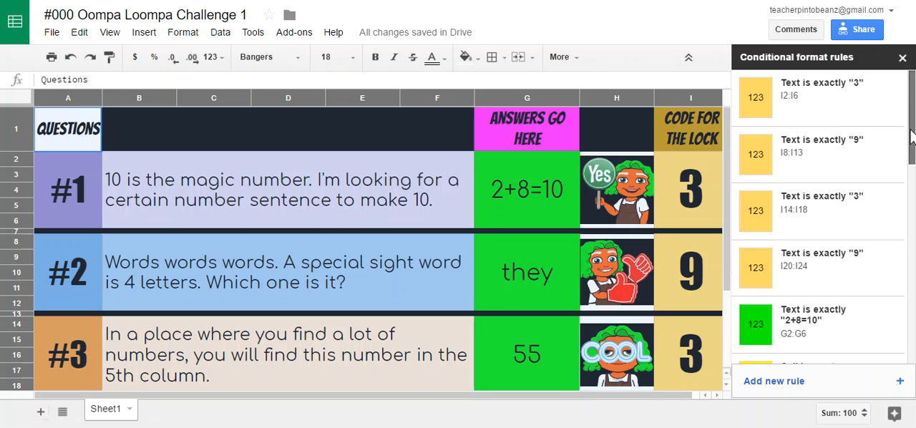
{"action": "scroll", "coordinate": [912, 161], "scroll_direction": "down", "scroll_amount": 1}
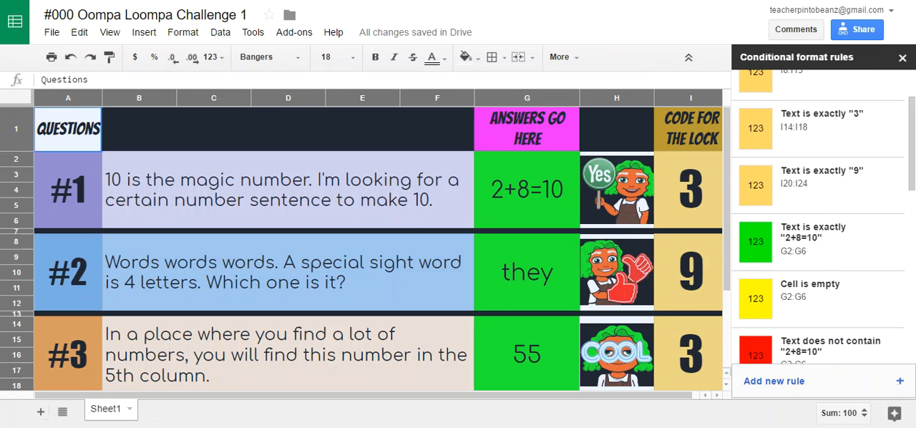